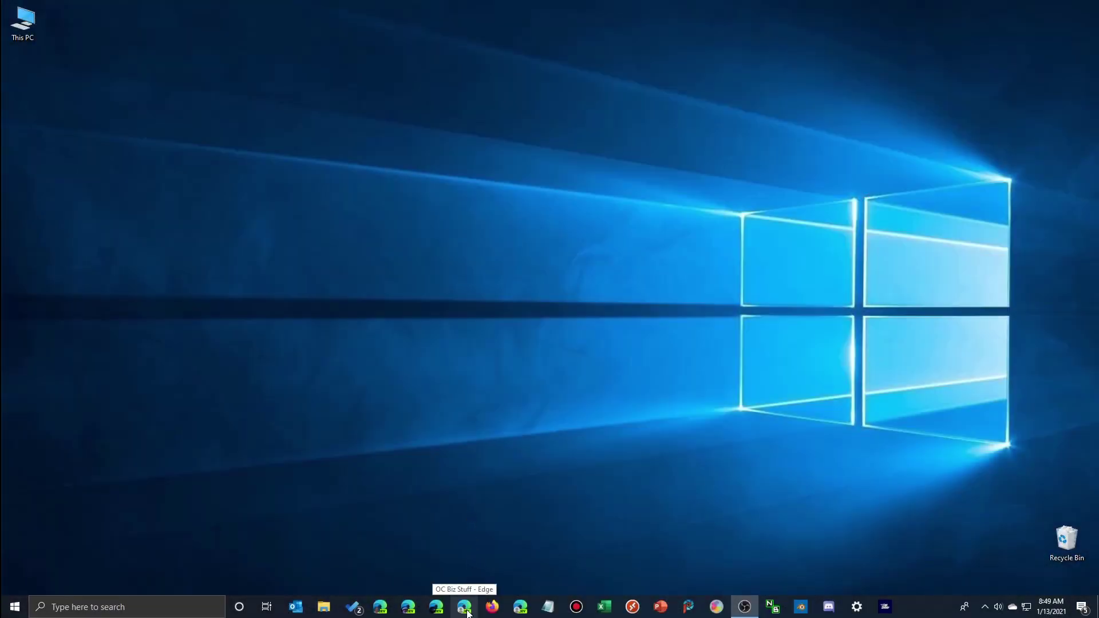
Bring up the OC Biz Stuff Edge window showing the Old Guy Geek Tech Tips homepage.
left_click(465, 608)
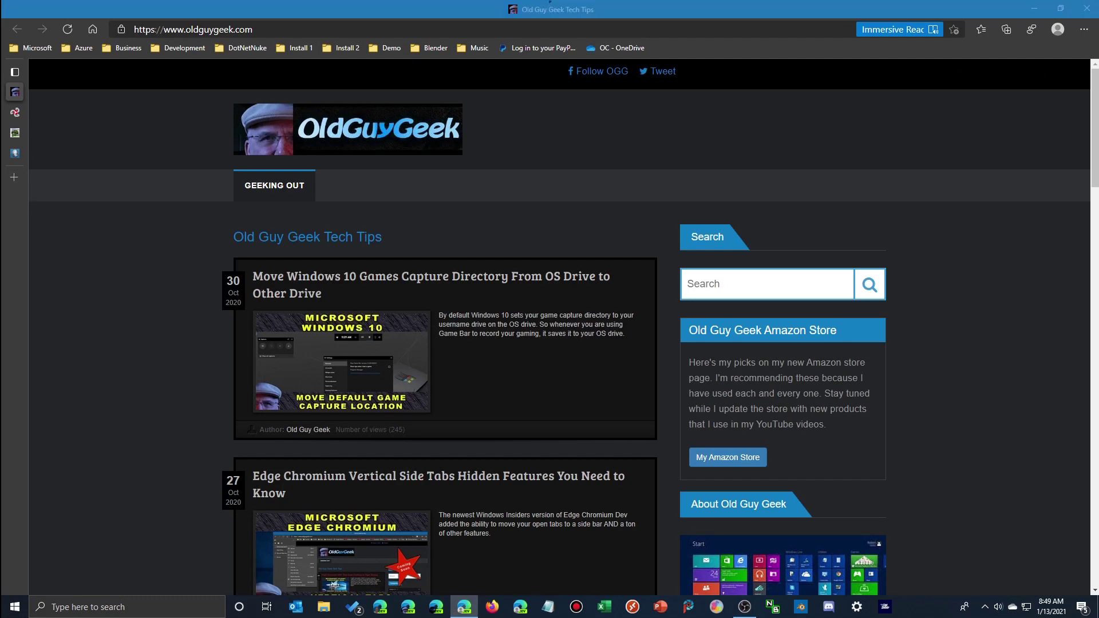
left_click(1084, 30)
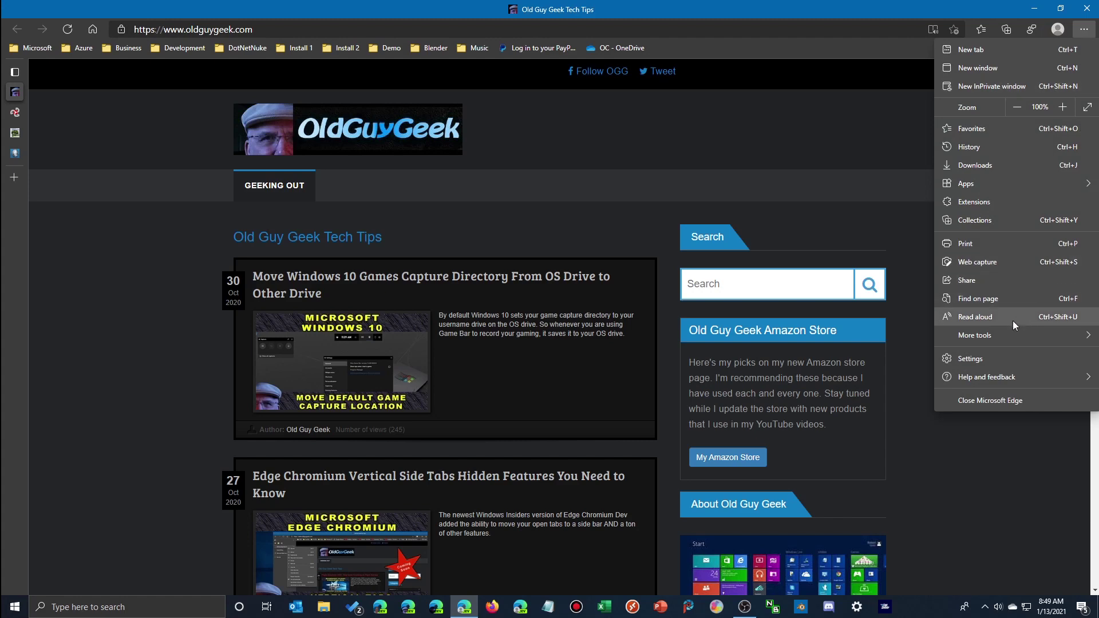
In Edge's Appearance settings, switch on the history, web capture and share toolbar buttons.
left_click(983, 360)
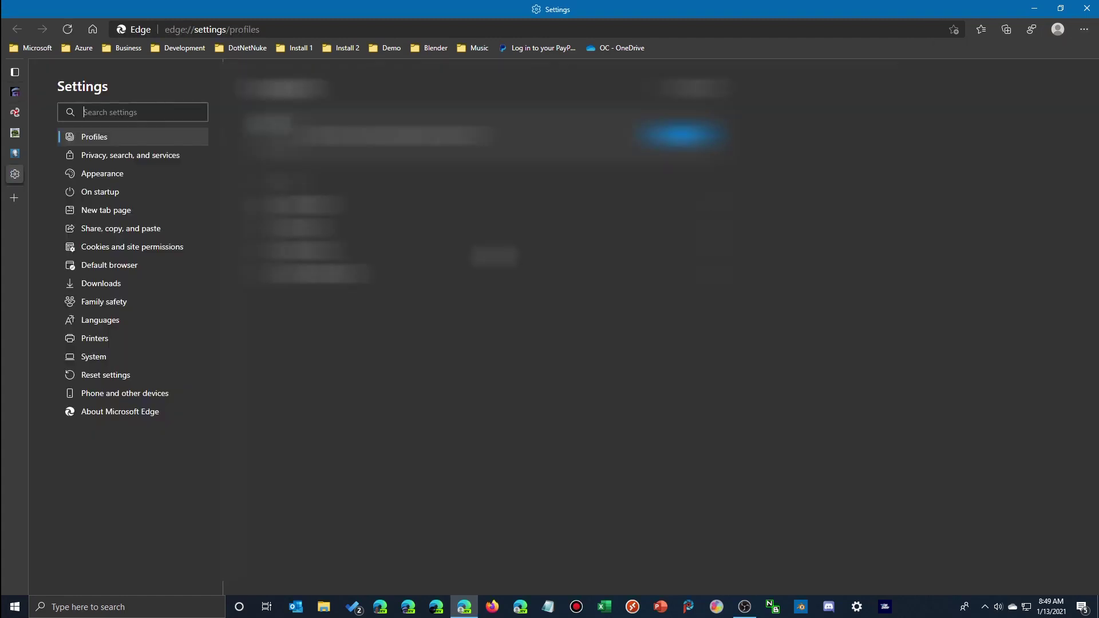
left_click(121, 177)
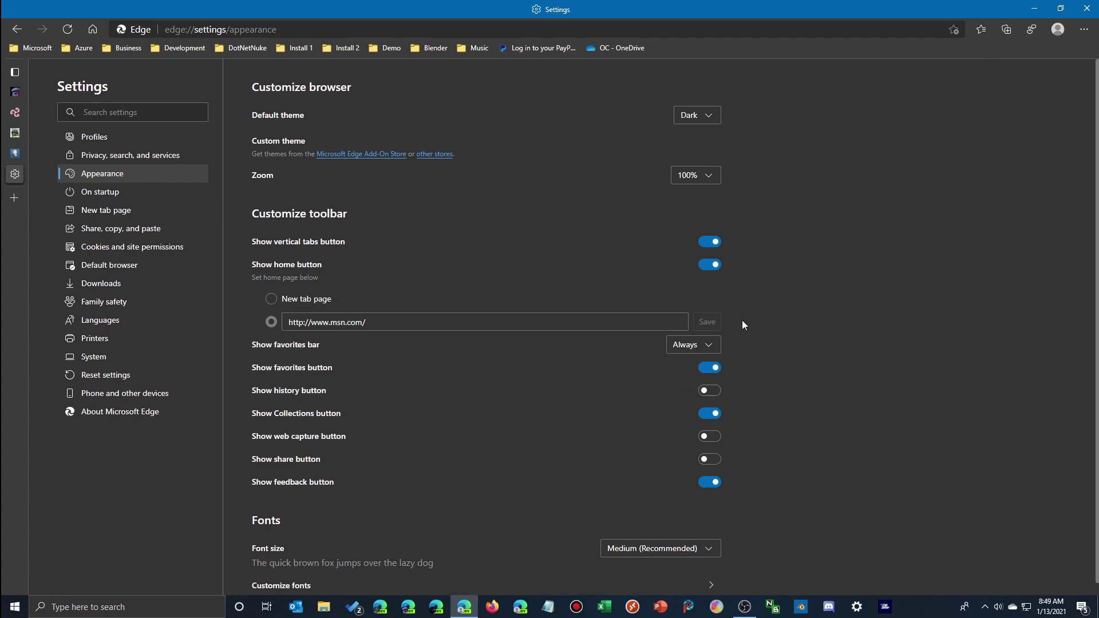
left_click(712, 391)
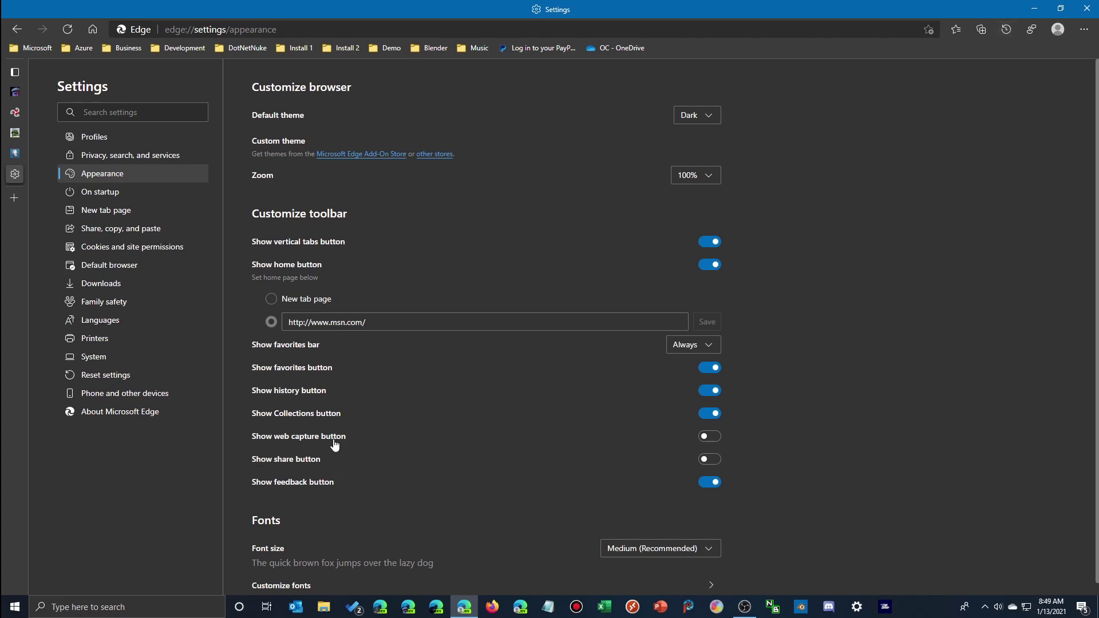
left_click(715, 439)
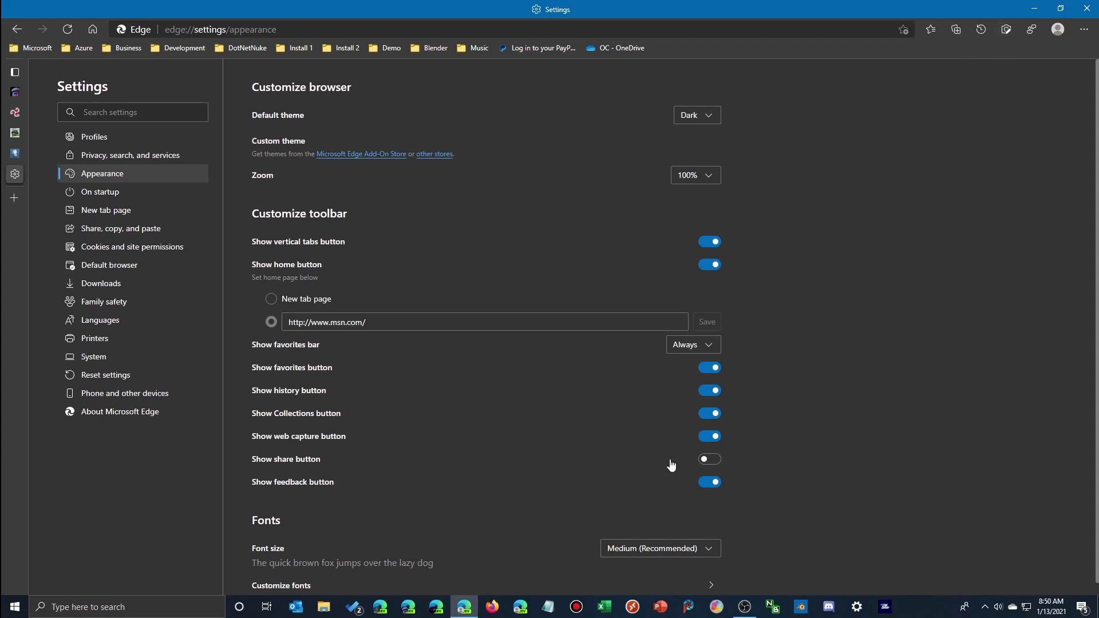
left_click(714, 461)
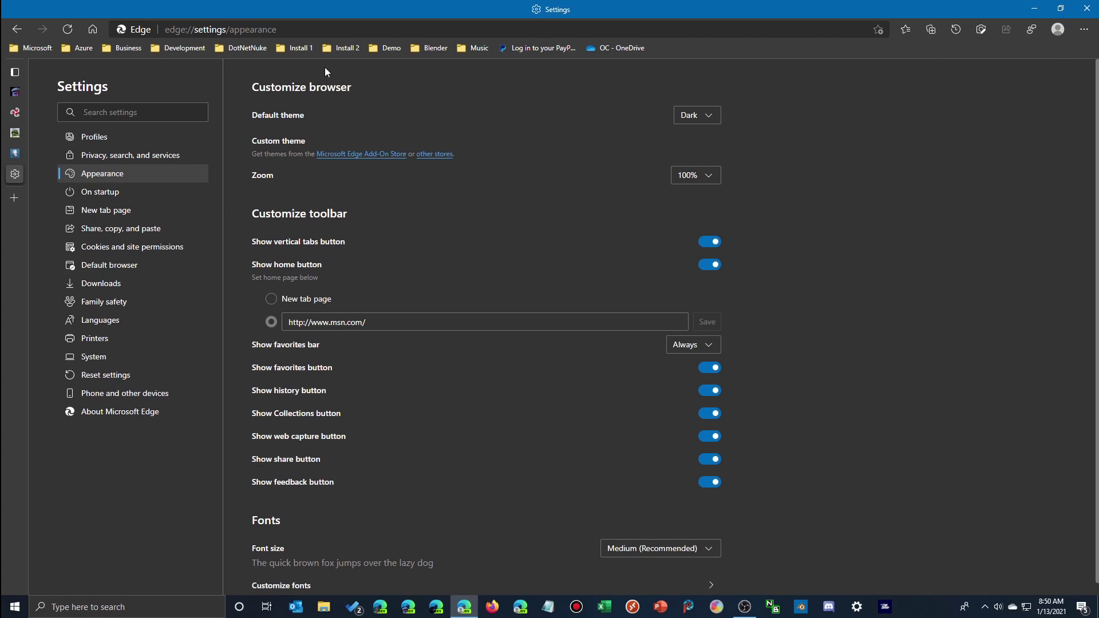
Close the Settings tab and open the MSN Disneyland vaccine super site article.
mouse_move(22, 166)
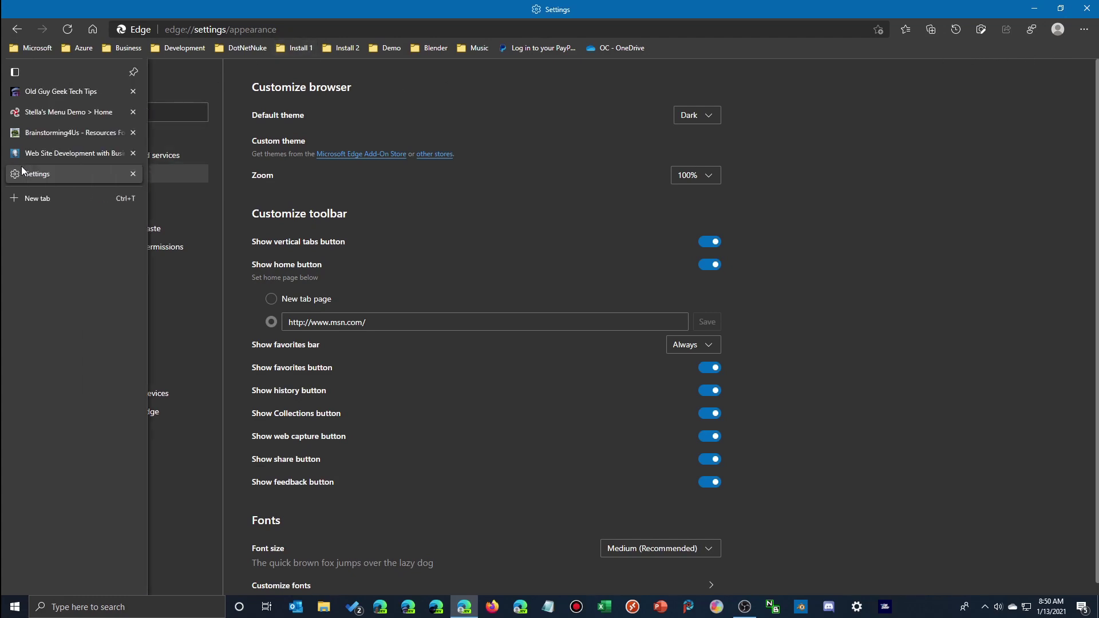
left_click(29, 97)
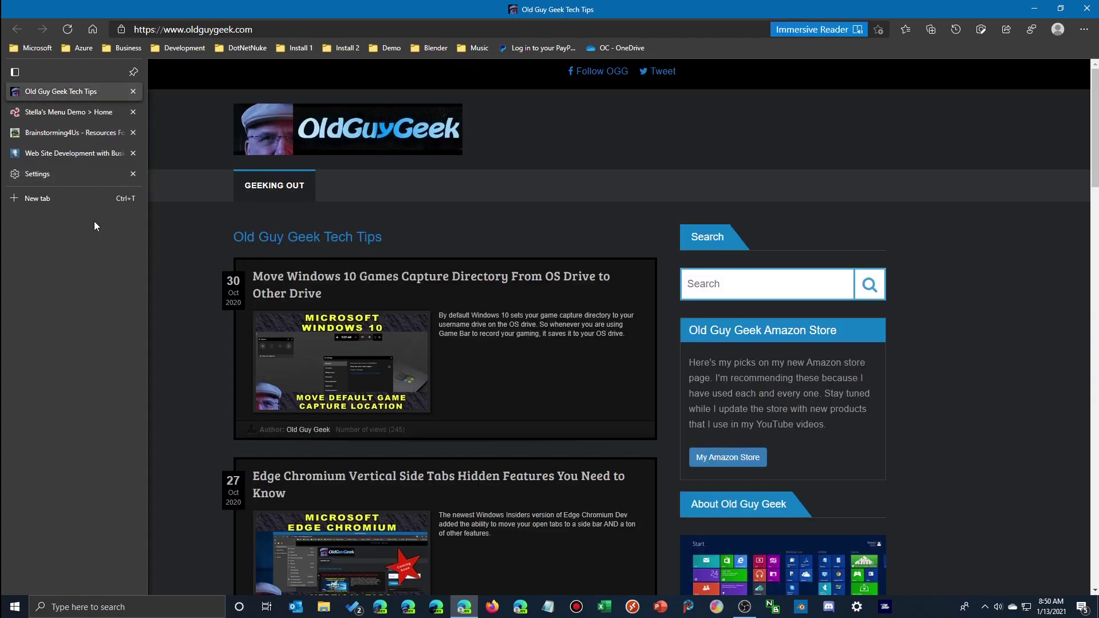
left_click(137, 172)
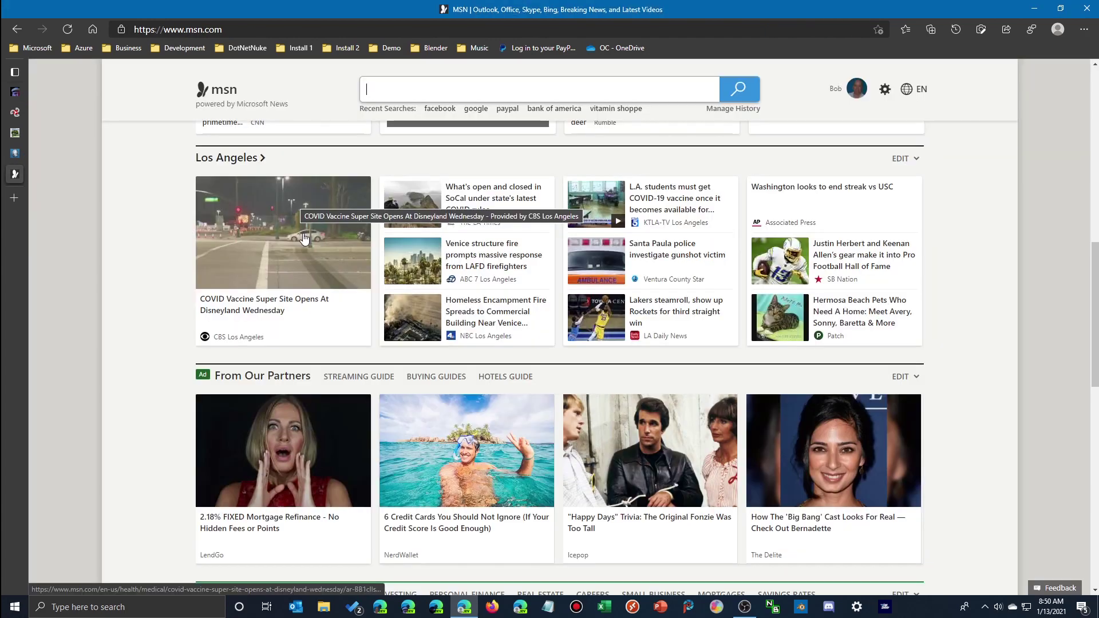
left_click(304, 235)
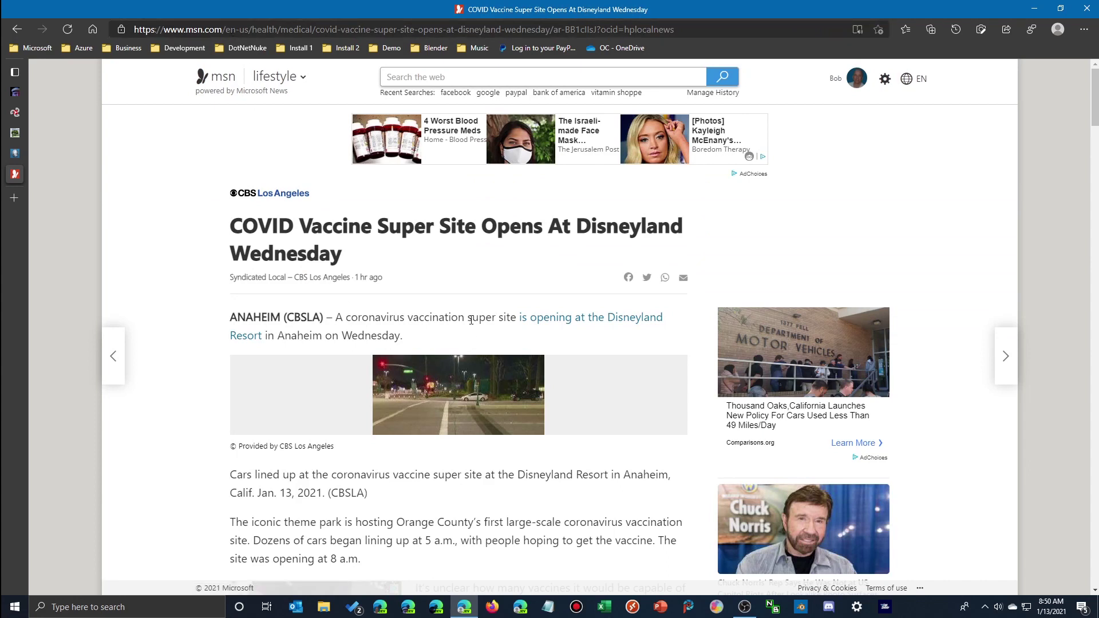
Take a full-page web capture of the article.
left_click(982, 29)
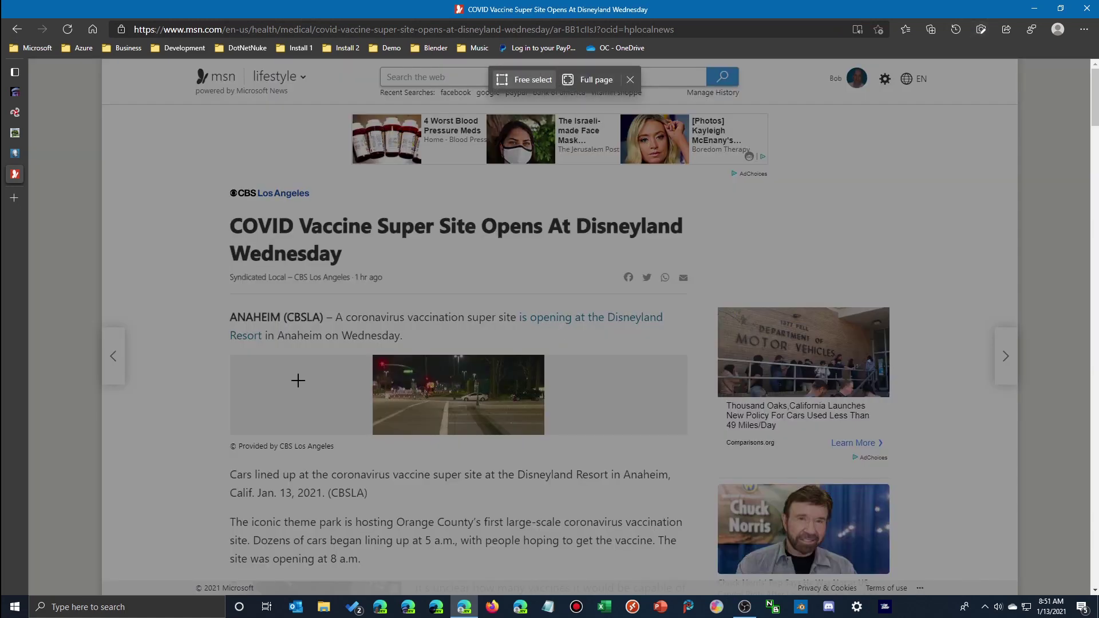
left_click(592, 83)
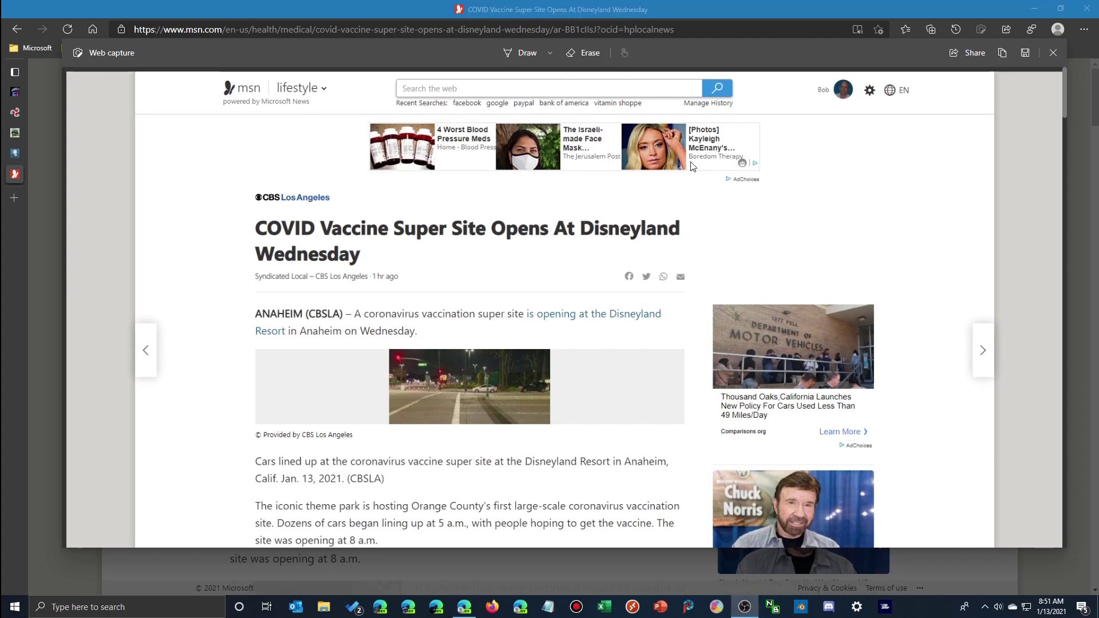
left_click(748, 63)
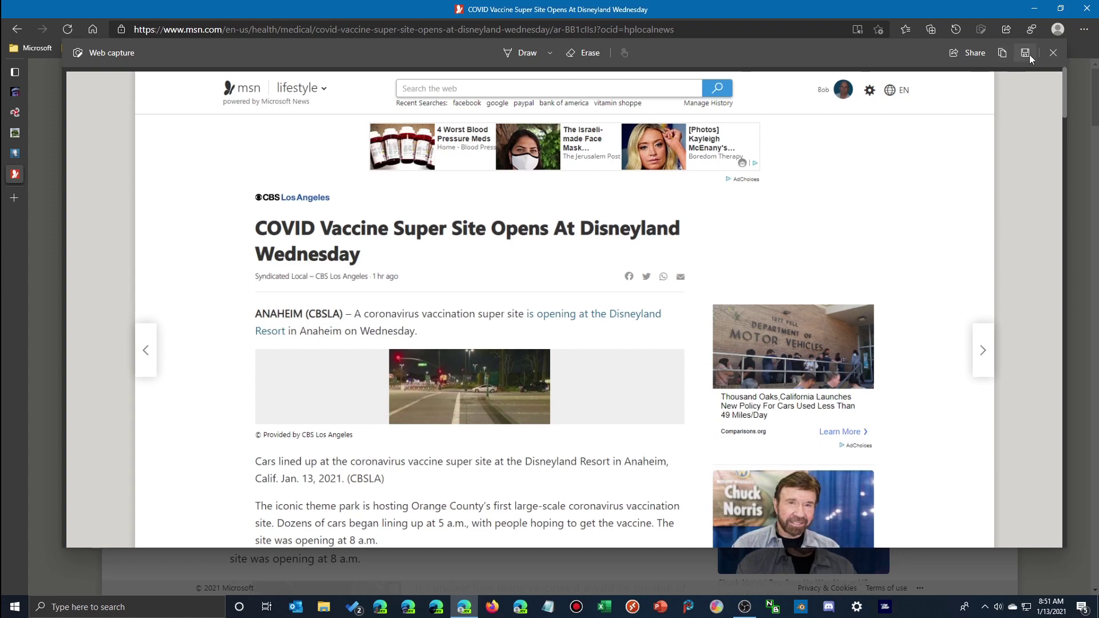
Draw an orange loop around the article headline on the capture.
left_click(541, 50)
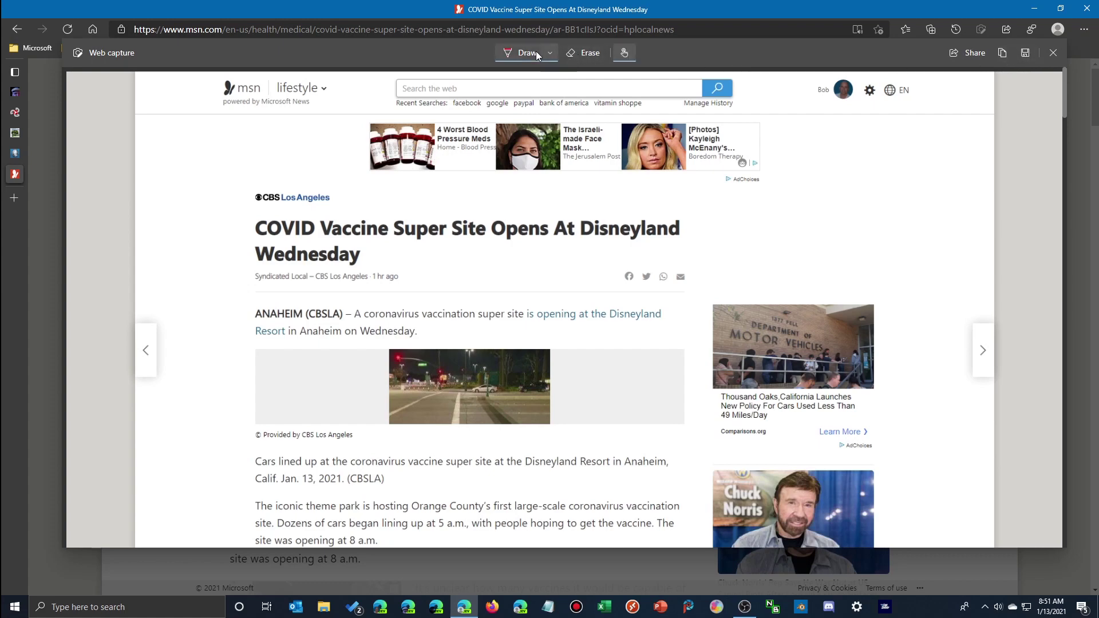
left_click(551, 53)
left_click(472, 122)
left_click(223, 207)
mouse_move(222, 209)
left_mouse_down()
mouse_move(735, 203)
mouse_move(548, 253)
mouse_move(251, 252)
mouse_move(225, 203)
left_mouse_up()
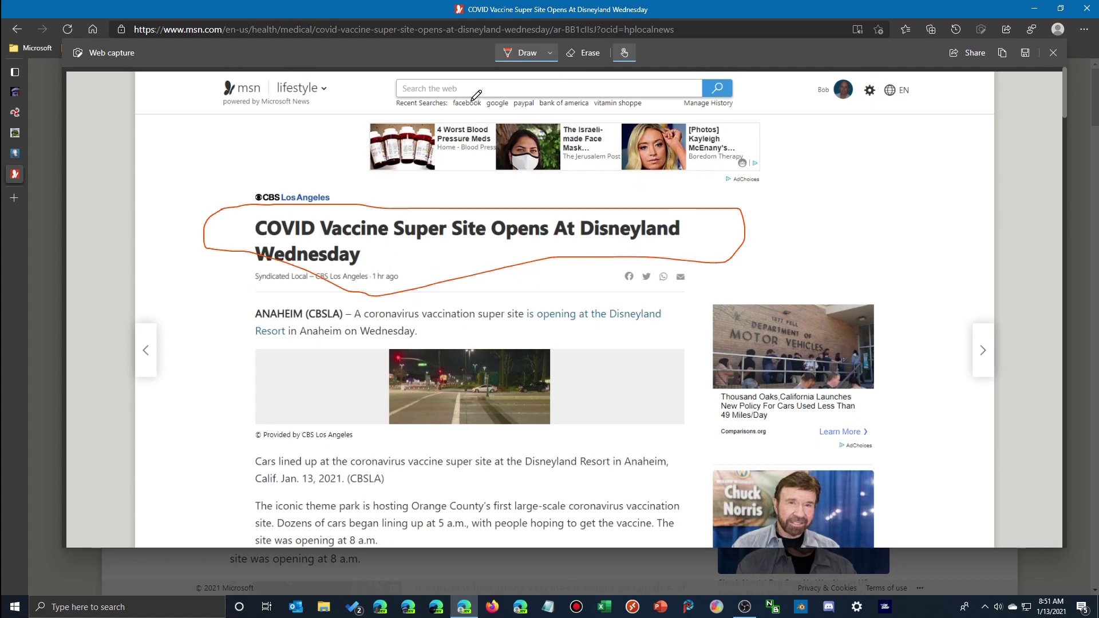
Erase the orange loop and choose where to save the capture image.
left_click(584, 52)
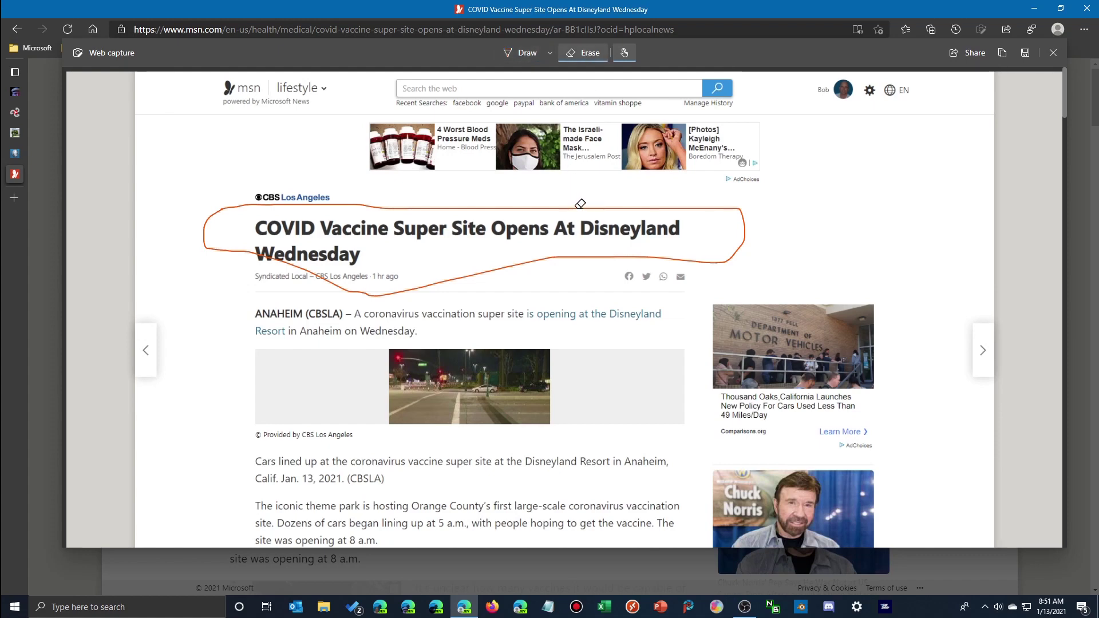
left_click_drag(380, 189, 510, 265)
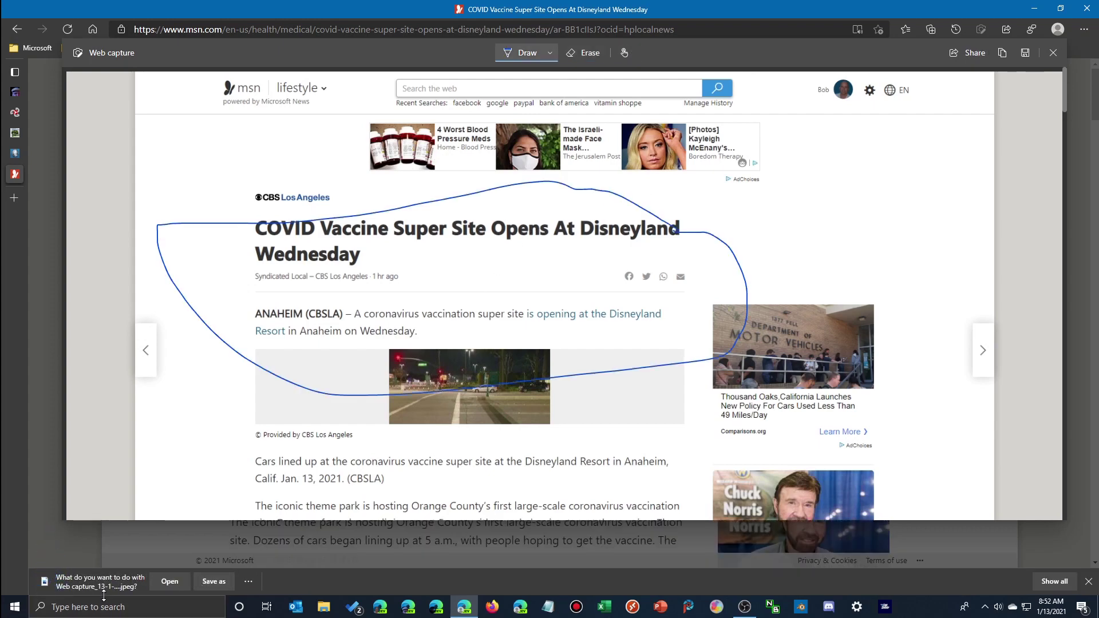
left_click(212, 582)
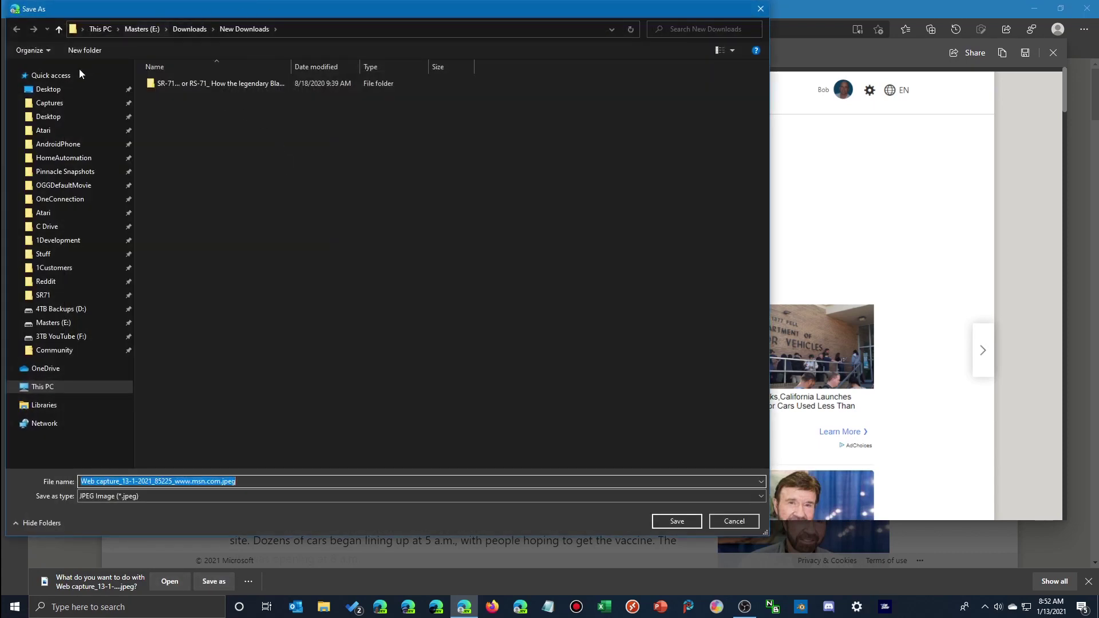
left_click(12, 76)
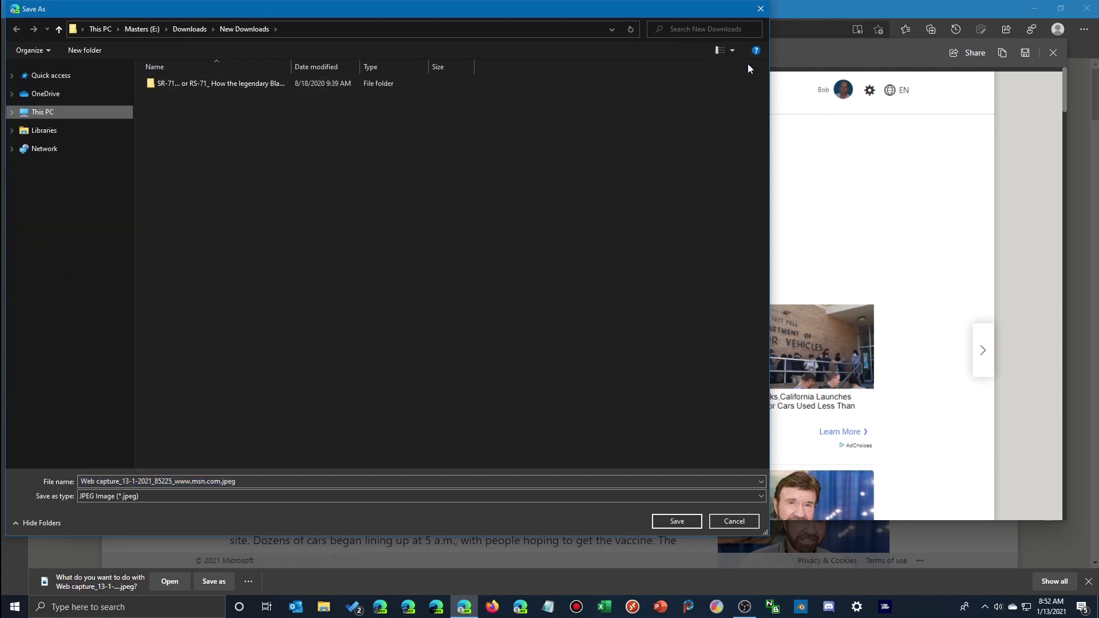
left_click(737, 518)
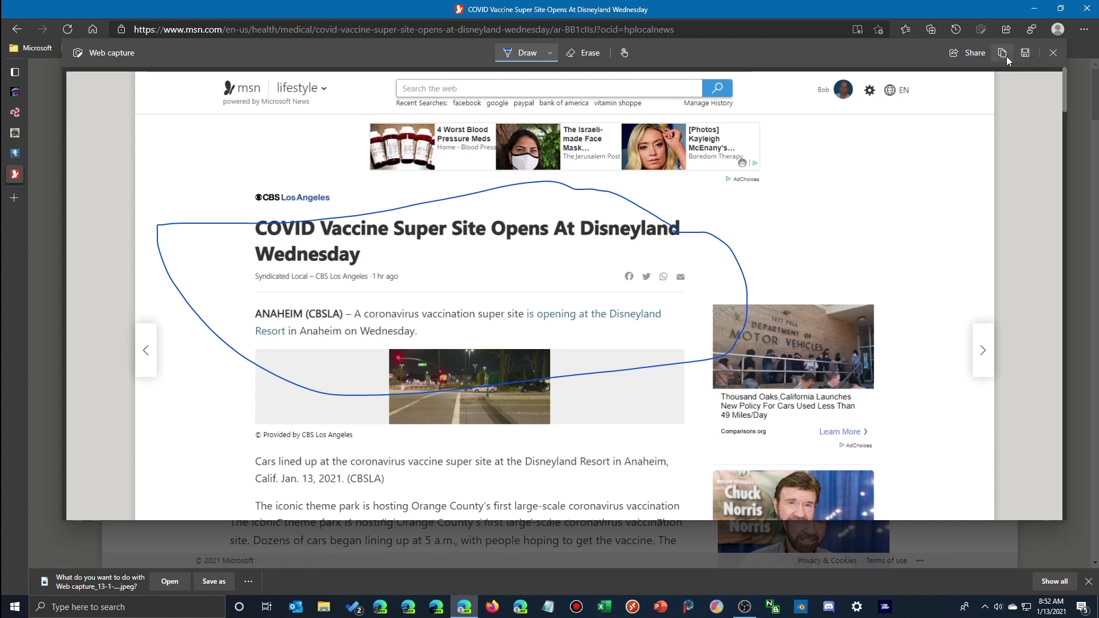
left_click(974, 56)
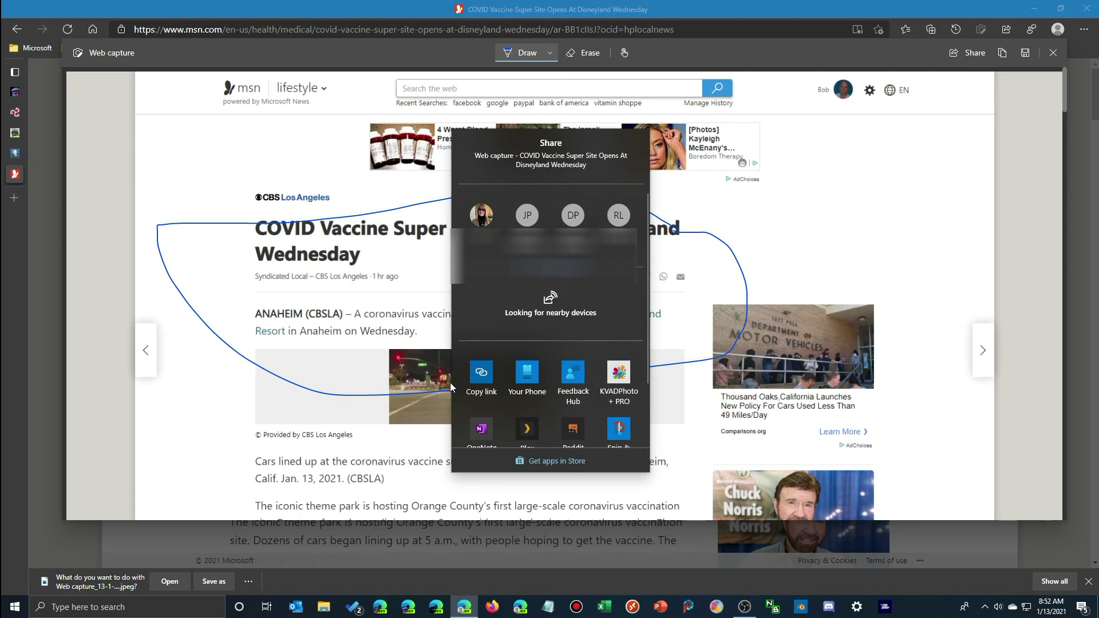
Dismiss the sharing options and close the web capture to return to the article.
left_click(1056, 54)
left_click(1053, 53)
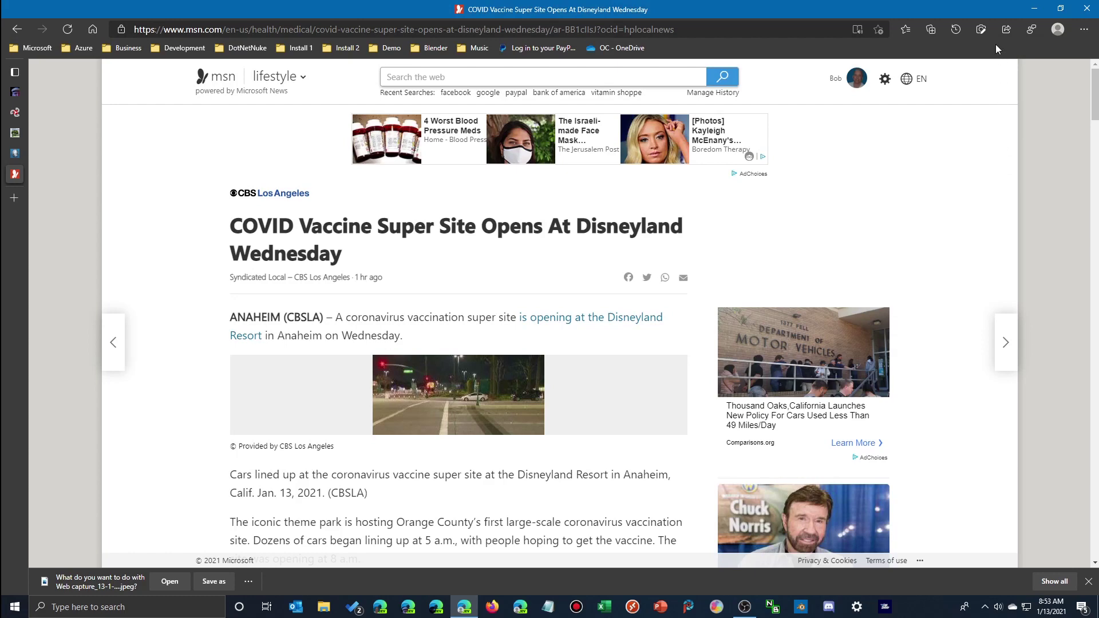
Free-select the MSN headline, opening paragraph and street photo, and copy the capture.
key("ctrl+shift+s")
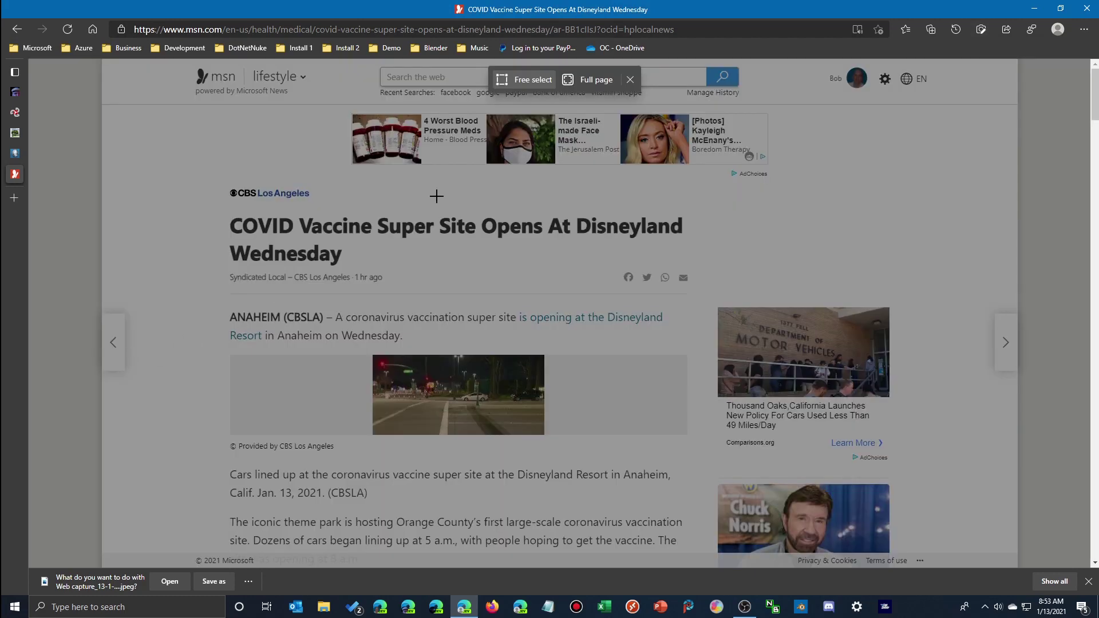
left_click_drag(506, 86, 507, 82)
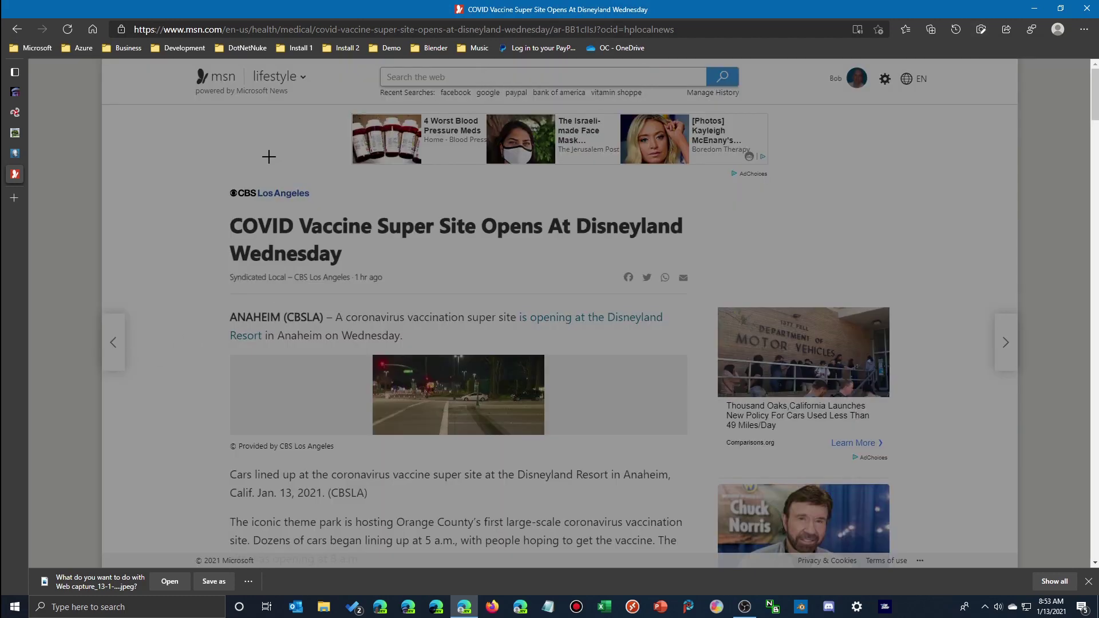
left_click_drag(202, 175, 565, 442)
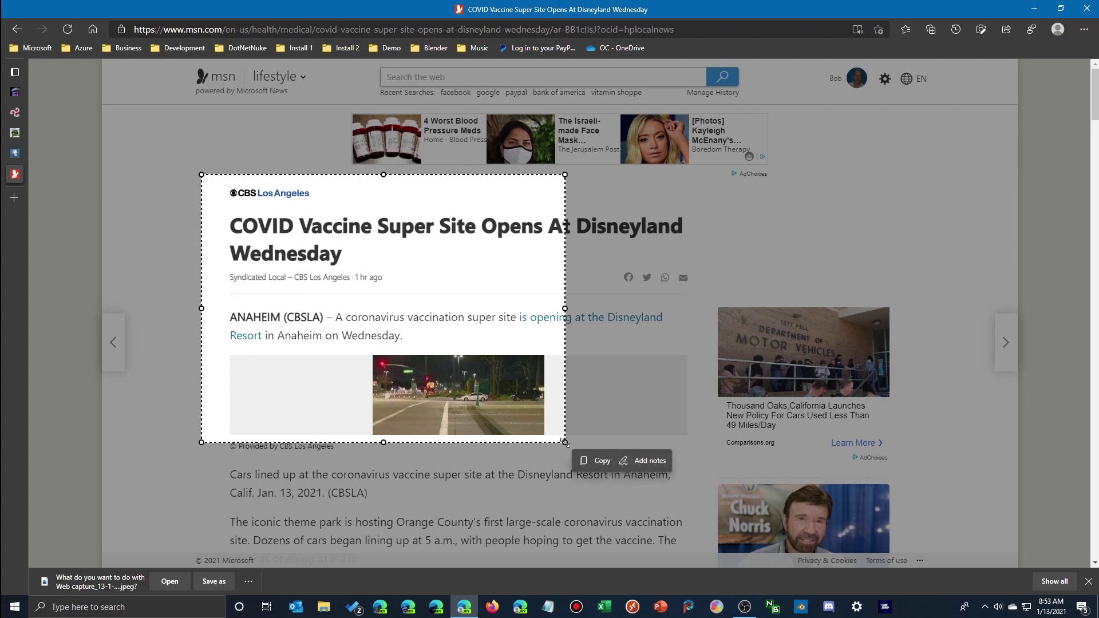
left_click(598, 465)
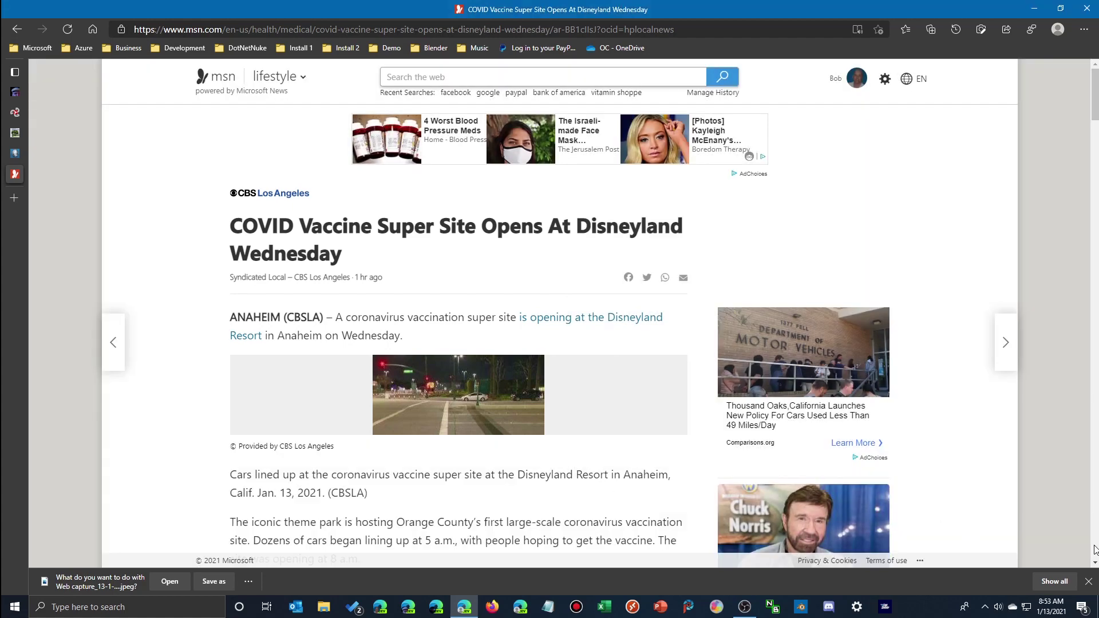
Open the Action Center notification panel with Win+A, then dismiss it.
key("super+a")
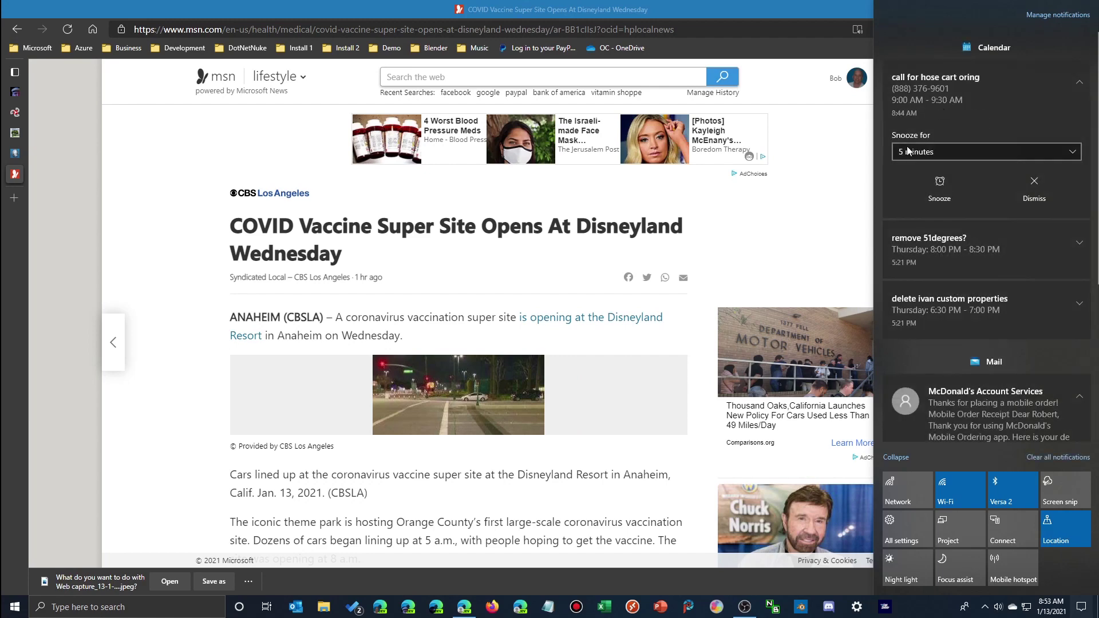
left_click(785, 237)
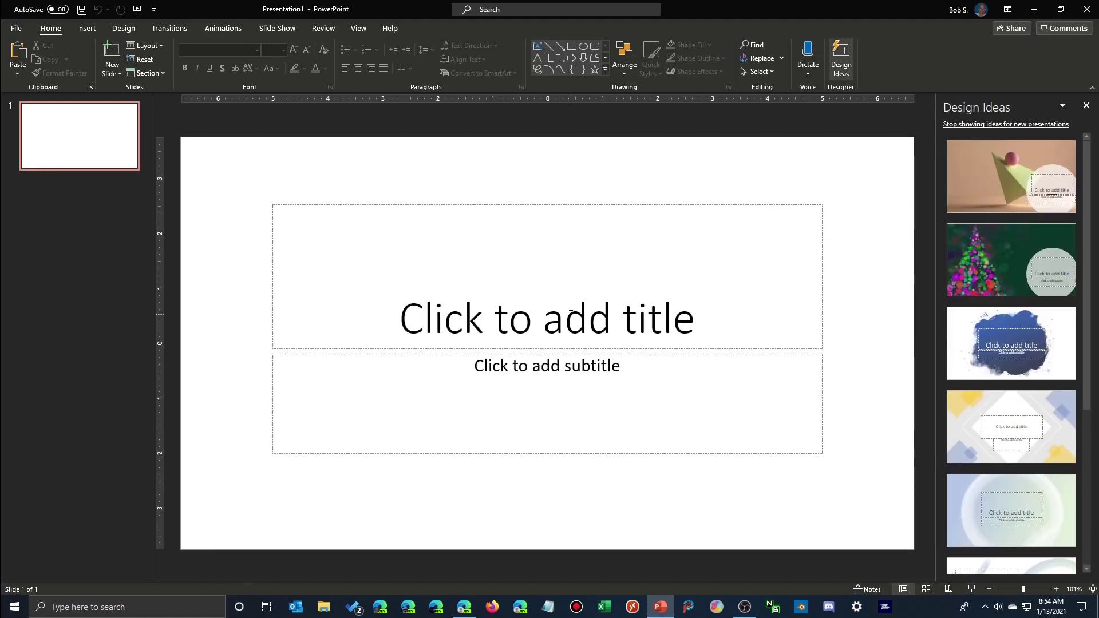
Paste the article capture, delete the title and subtitle placeholders, and centre the picture.
key("ctrl+v")
left_click_drag(640, 287, 478, 198)
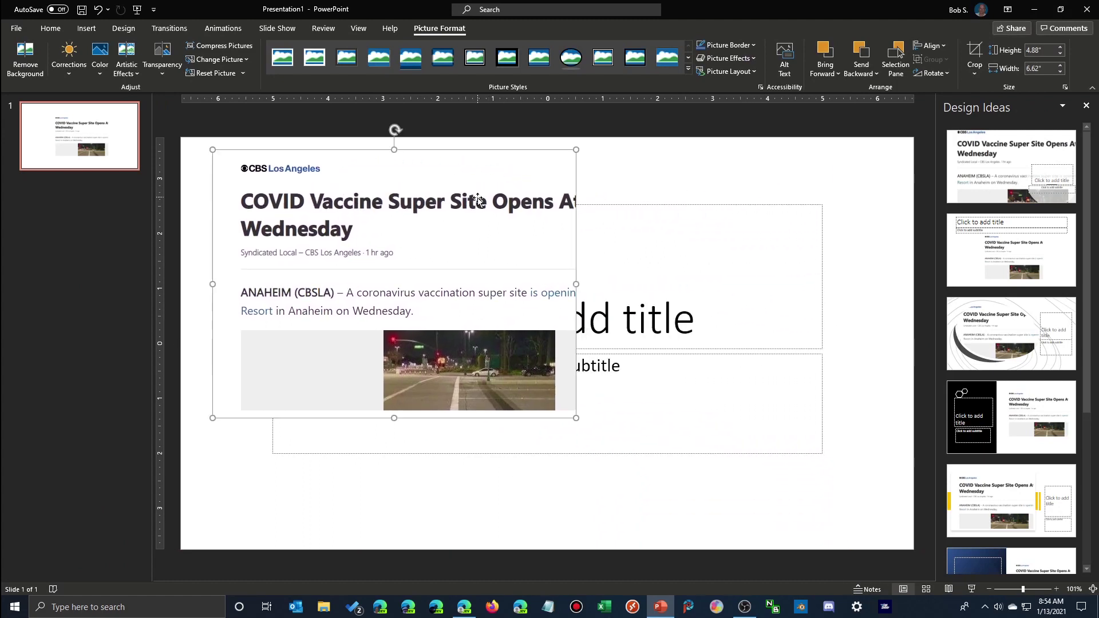
left_click(642, 204)
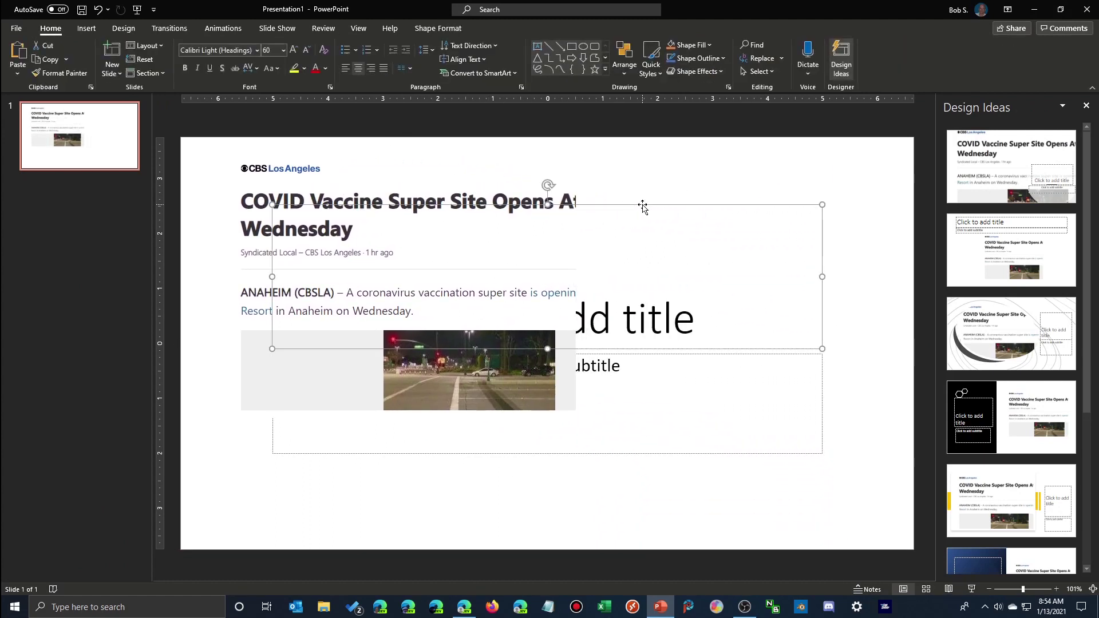
key("Delete")
left_click(646, 355)
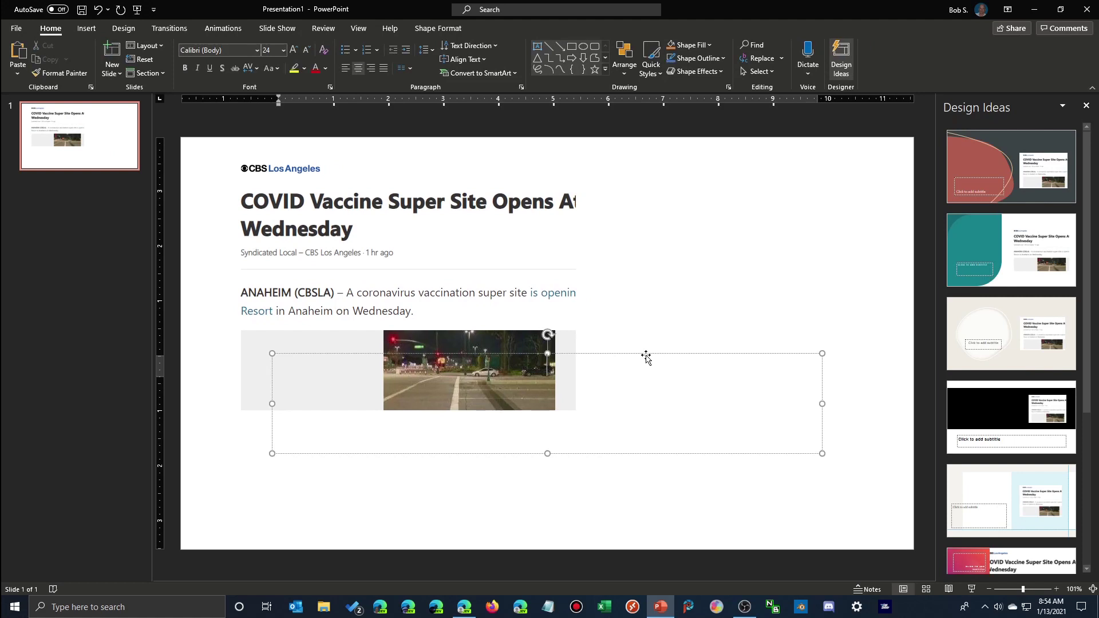
key("Delete")
left_click(385, 253)
left_click_drag(385, 253, 525, 290)
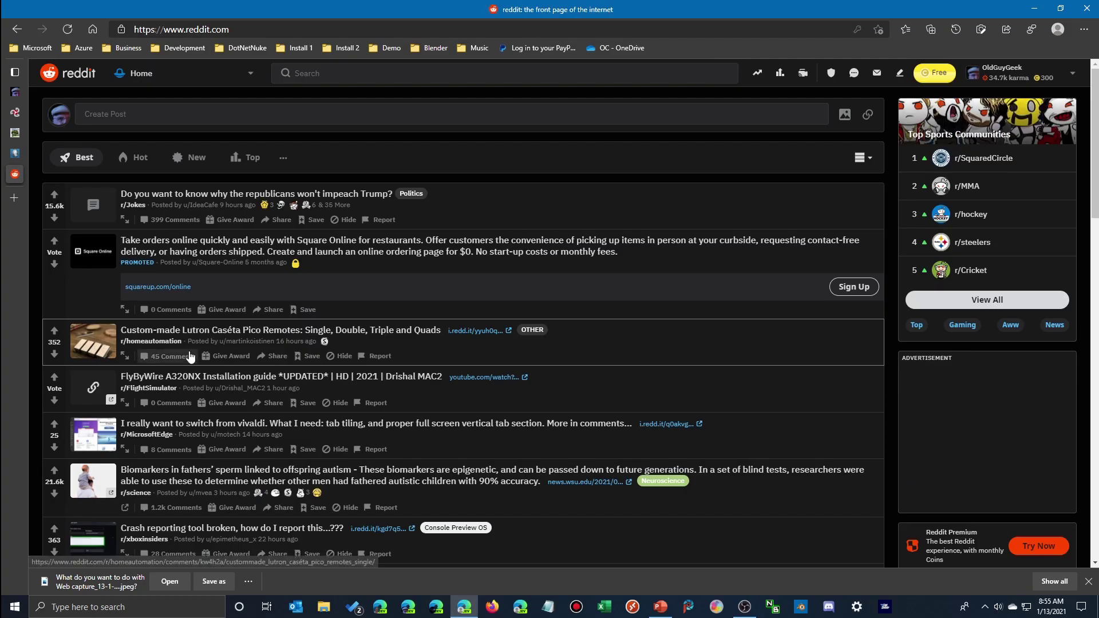
Open the Lutron Pico remotes Reddit post and scroll down to its image.
left_click(387, 332)
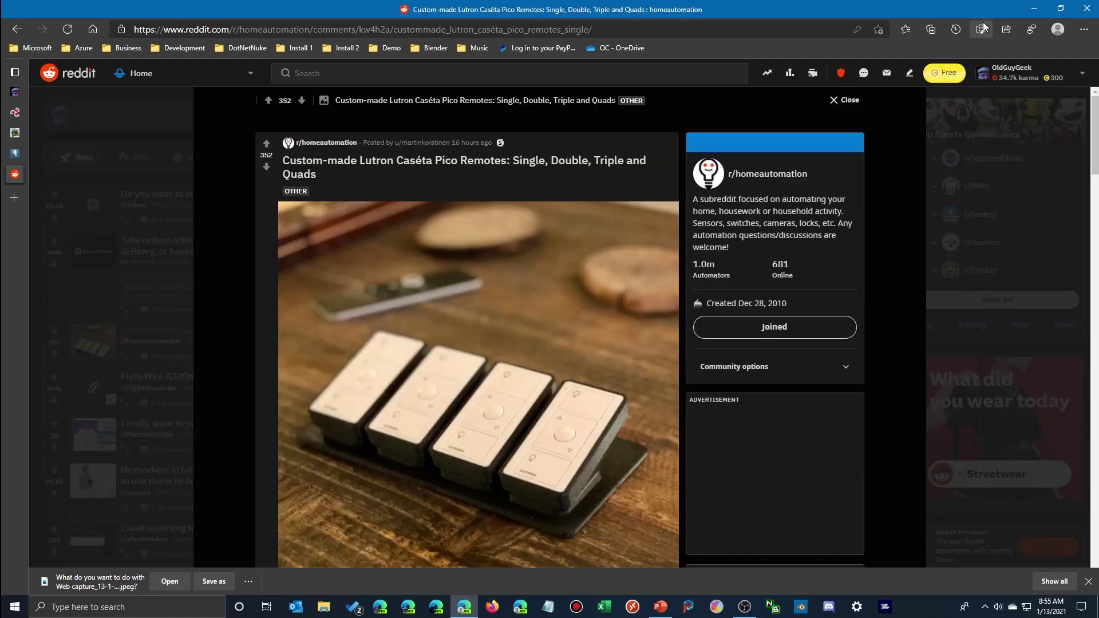
right_click(534, 292)
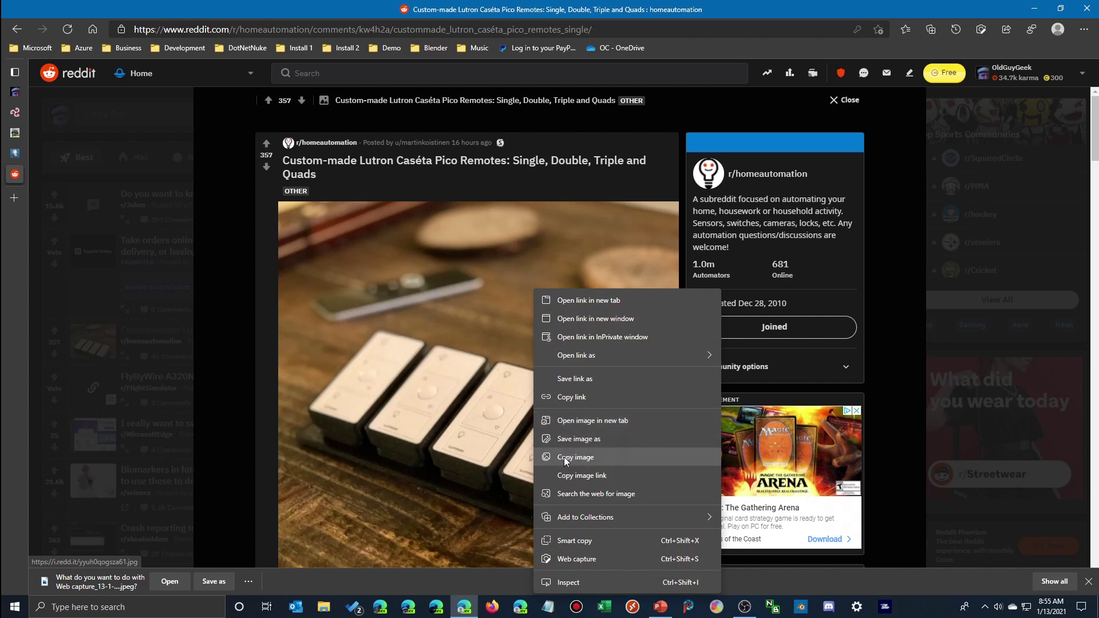
left_click(467, 183)
scroll(472, 191, "down", 3)
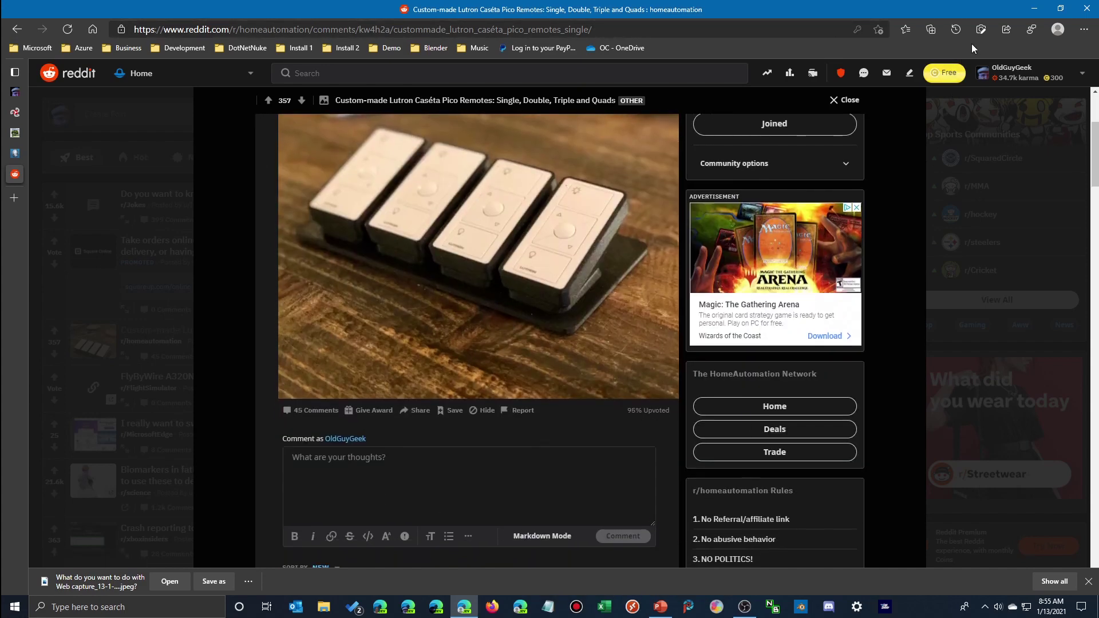
Capture the remotes image down to the comment box and copy it.
left_click(982, 30)
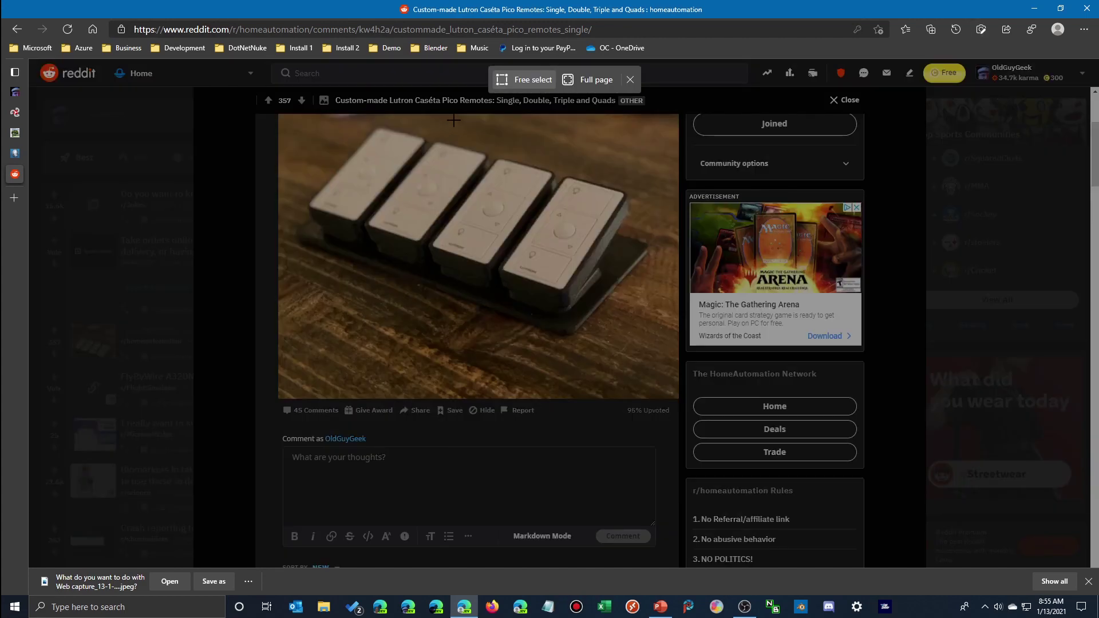
left_click_drag(428, 115, 429, 115)
left_click_drag(276, 115, 674, 560)
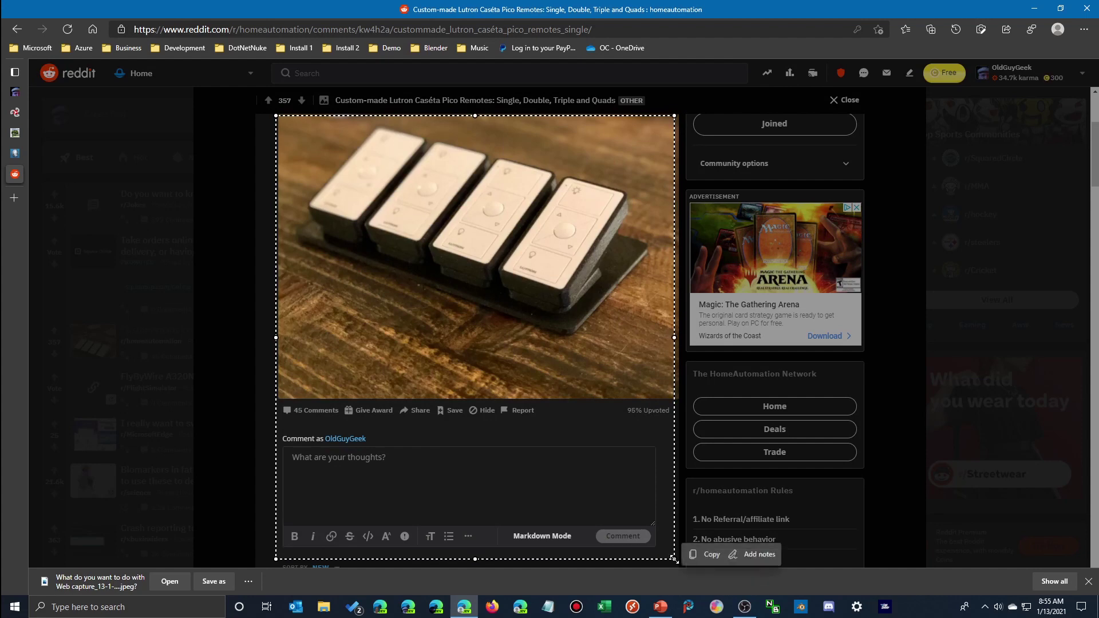
left_click(706, 558)
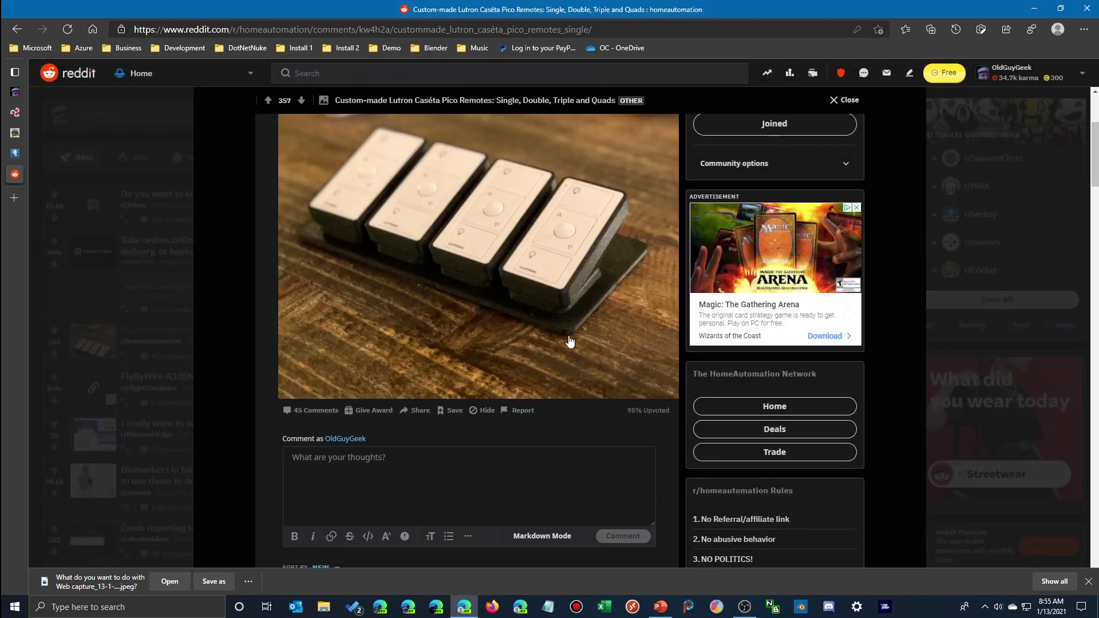
left_click(660, 606)
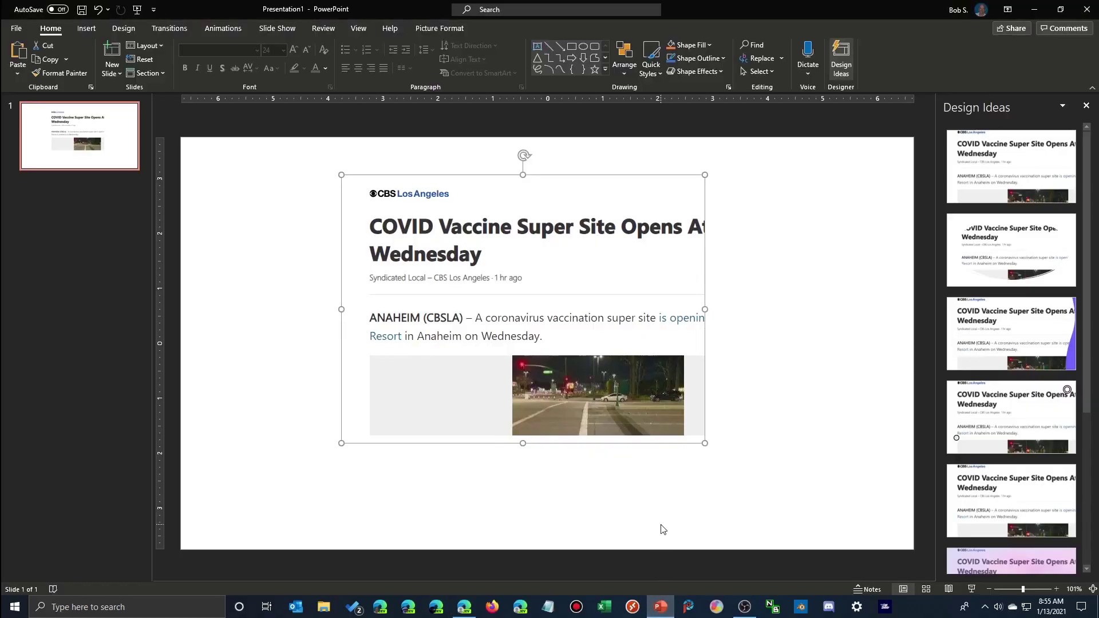
Paste the Reddit capture, shrink it to 3.56" by 3.2" on the right, and slightly shrink the CBS capture.
key("ctrl+v")
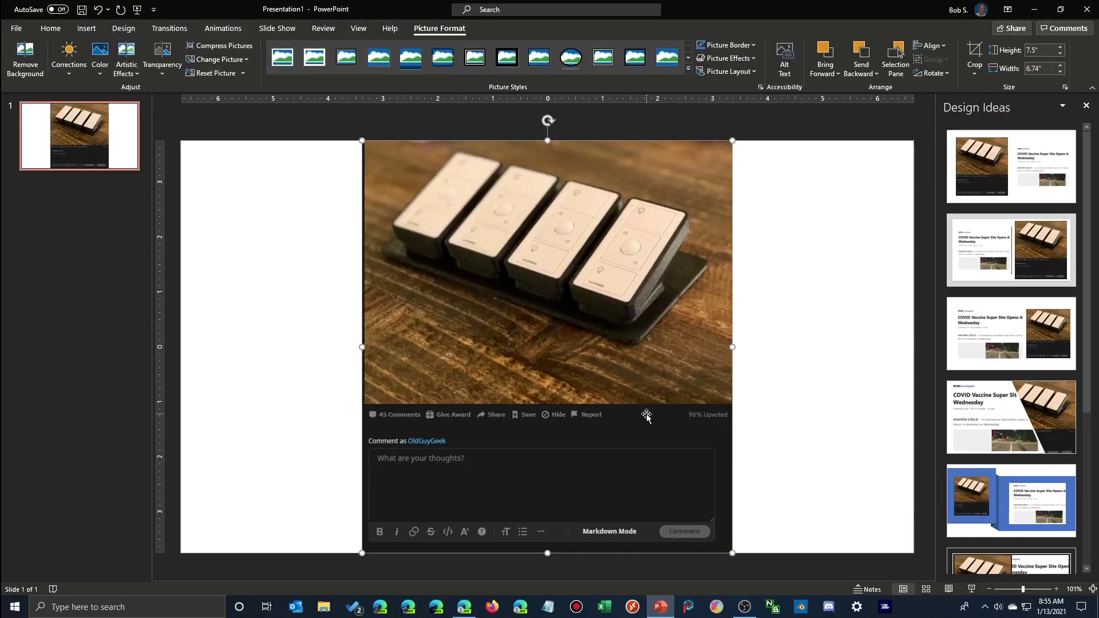
left_click_drag(732, 140, 540, 356)
left_click_drag(530, 416, 885, 230)
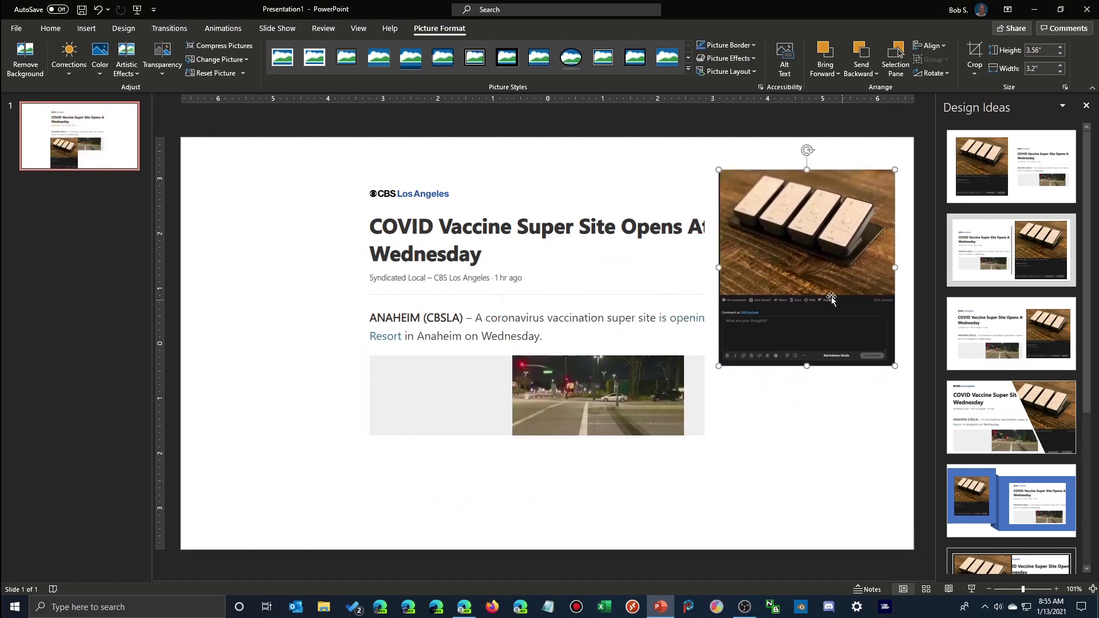
left_click(647, 281)
left_click_drag(708, 175, 596, 210)
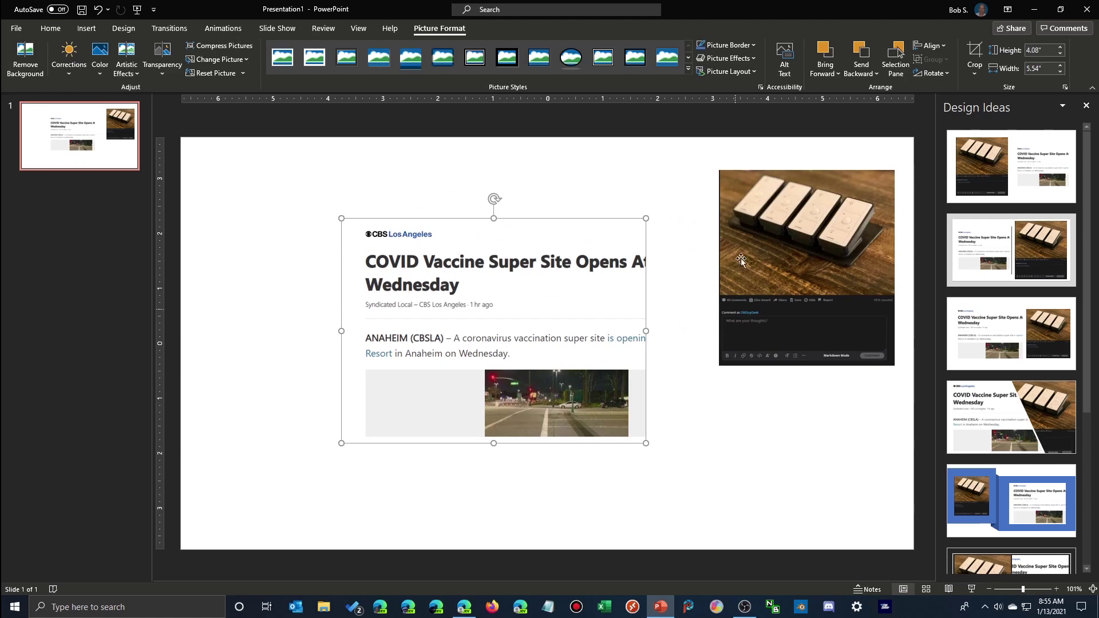
left_click(760, 245)
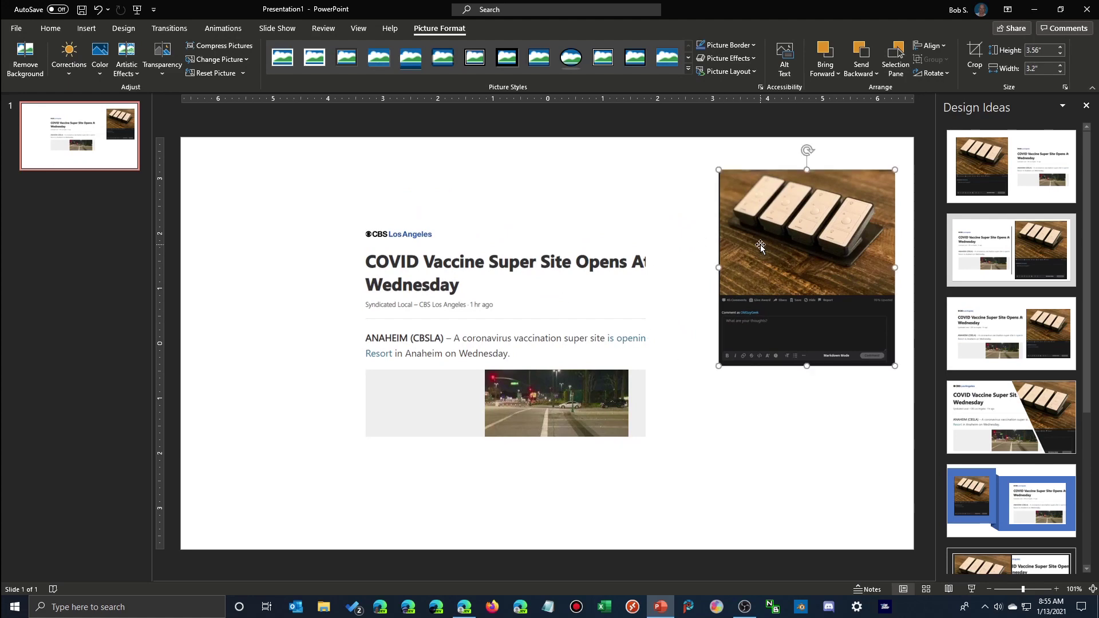